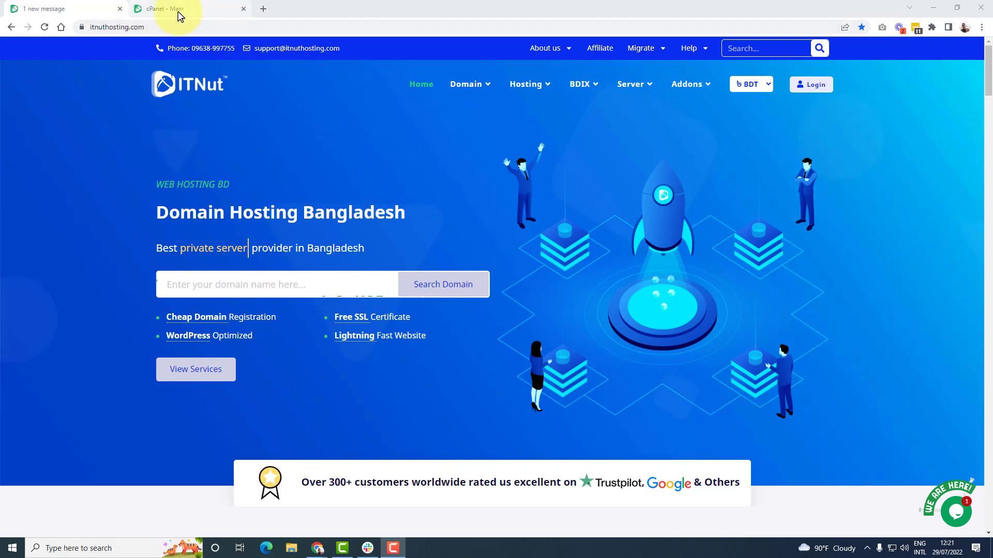
# Open the hosting account's File Manager from the cPanel main page.
pyautogui.click(175, 9)
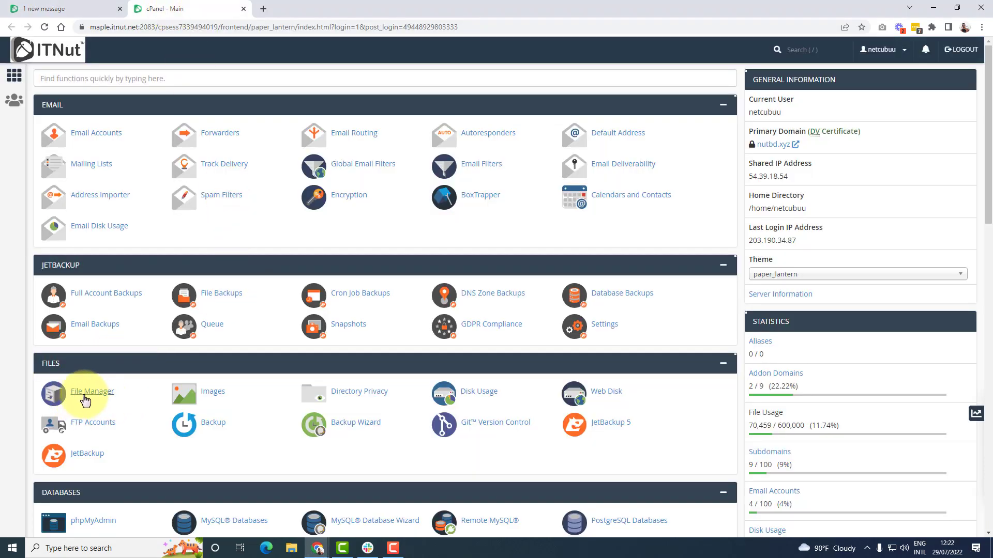
pyautogui.click(104, 405)
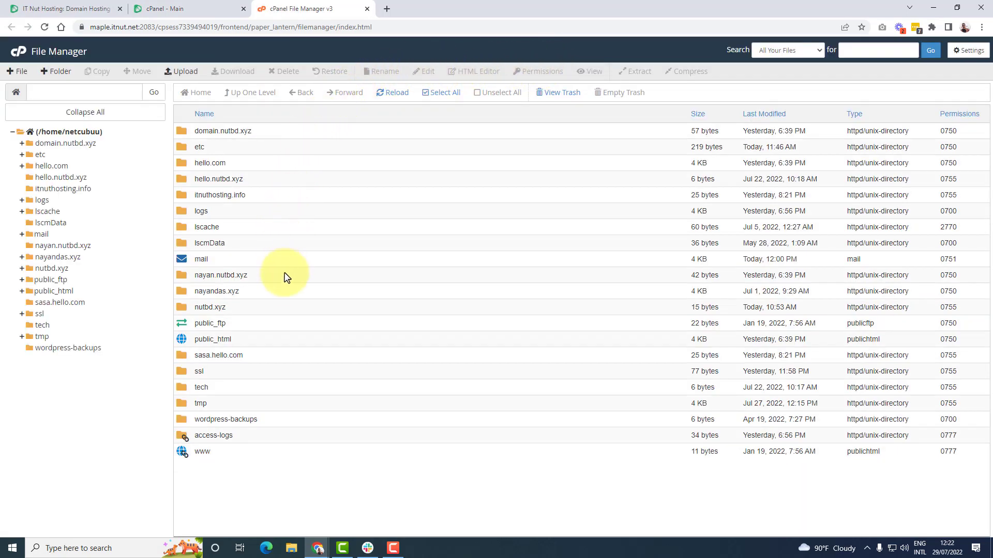
# Check the account's primary domain on the cPanel main page against the site folders listed in the File Manager.
pyautogui.click(187, 11)
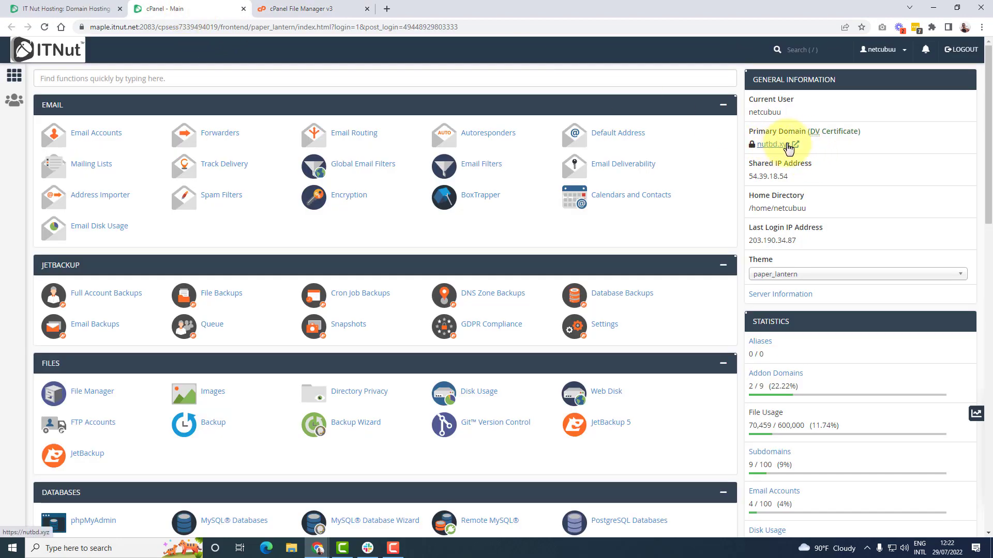
pyautogui.click(292, 8)
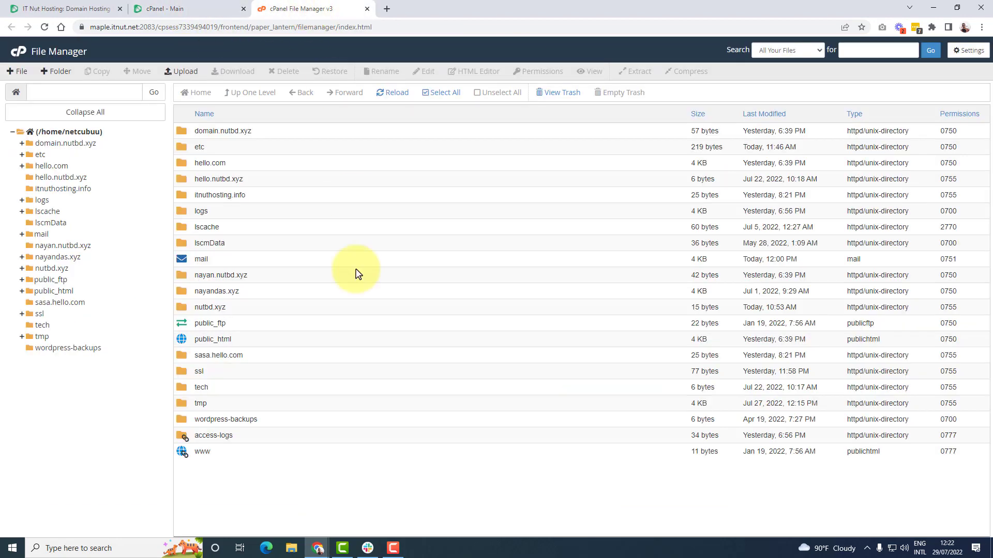
pyautogui.click(259, 343)
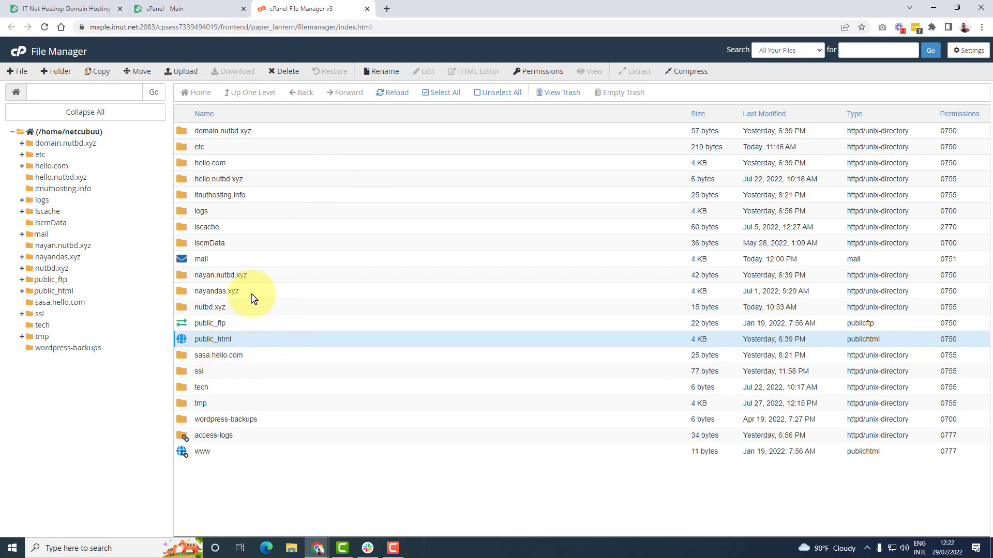
pyautogui.click(285, 199)
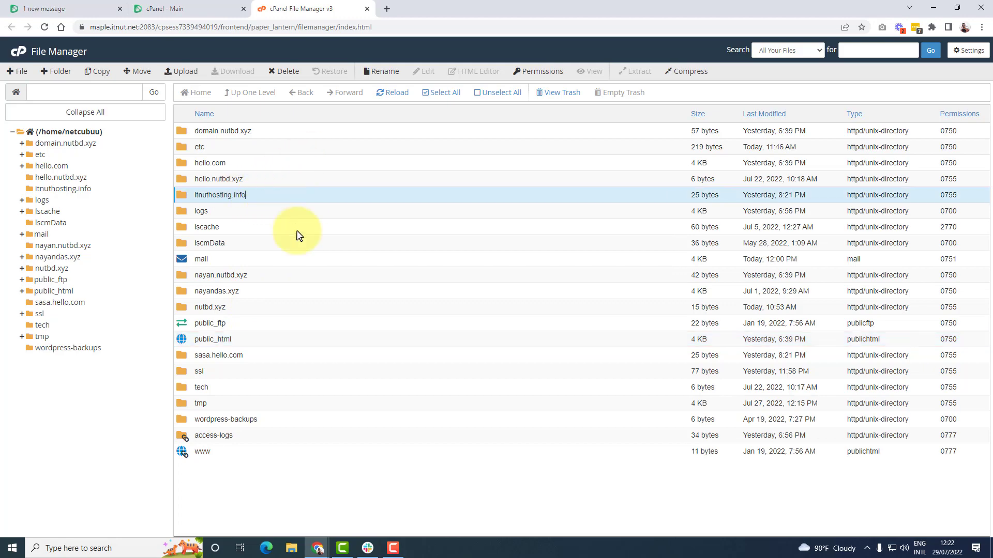
pyautogui.click(205, 9)
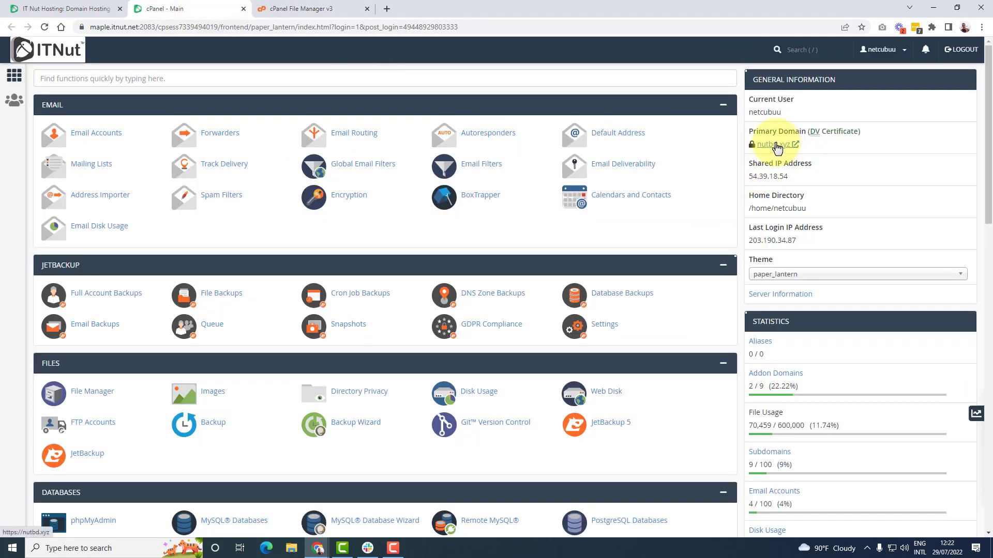
pyautogui.click(310, 9)
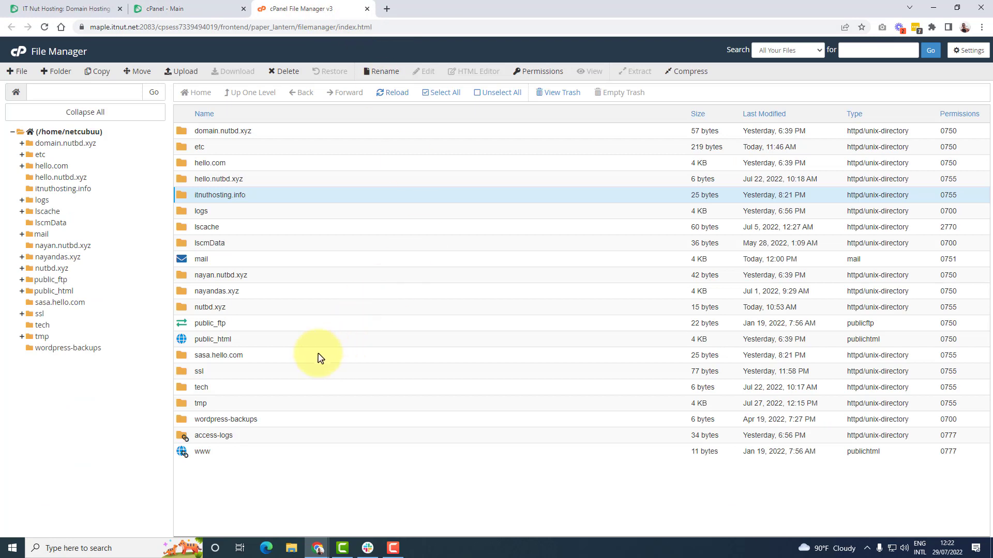
# Select the public_html folder and open its compression options.
pyautogui.click(246, 342)
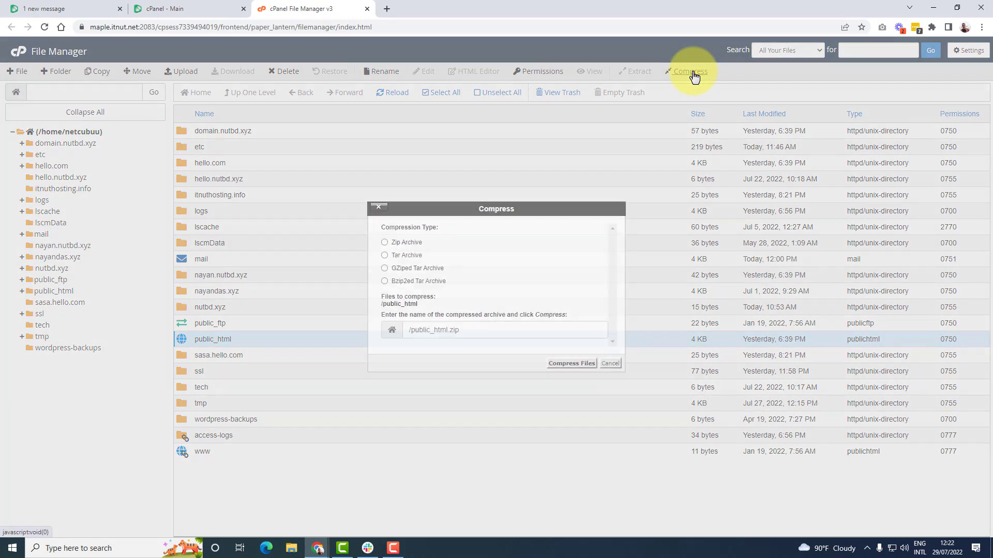
pyautogui.click(694, 75)
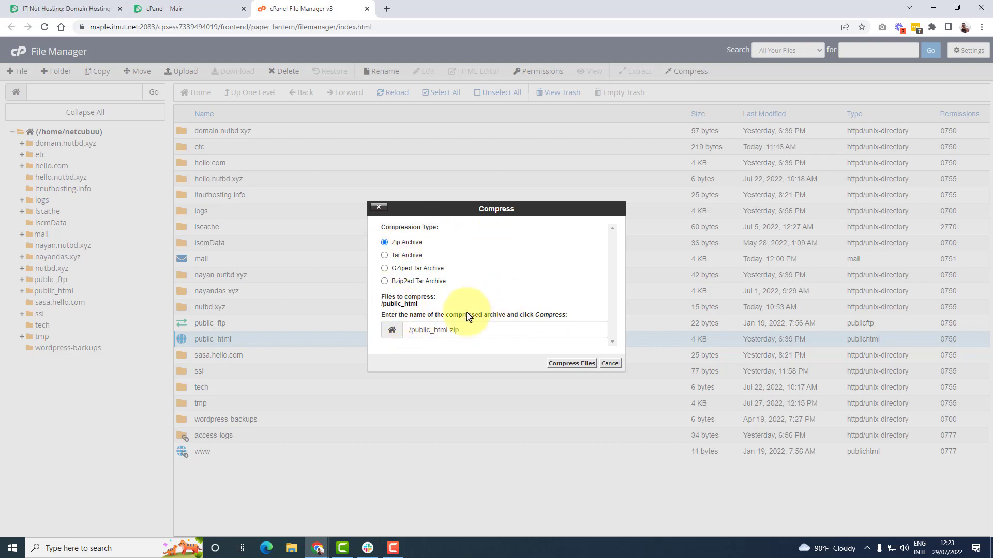
# Try adding the path /public_html/bd in front of the archive name, and restore the name to /public_html.zip.
pyautogui.moveTo(412, 332); pyautogui.dragTo(459, 332)
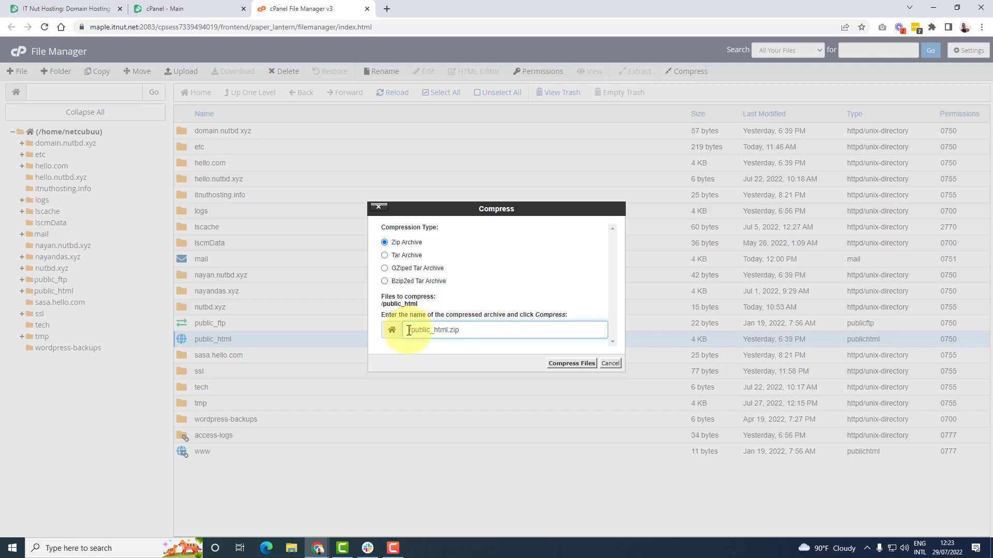
pyautogui.moveTo(412, 332); pyautogui.dragTo(465, 333)
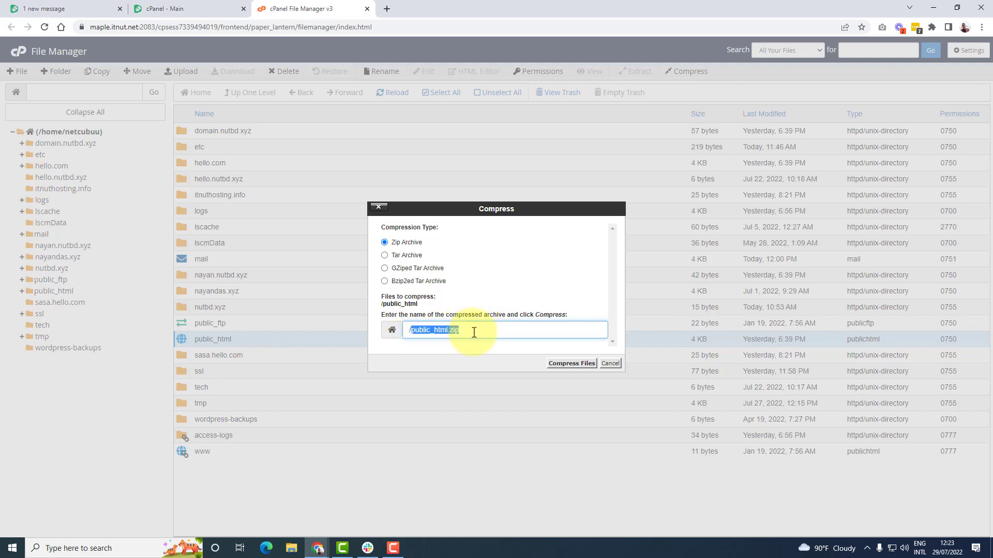
pyautogui.click(407, 332)
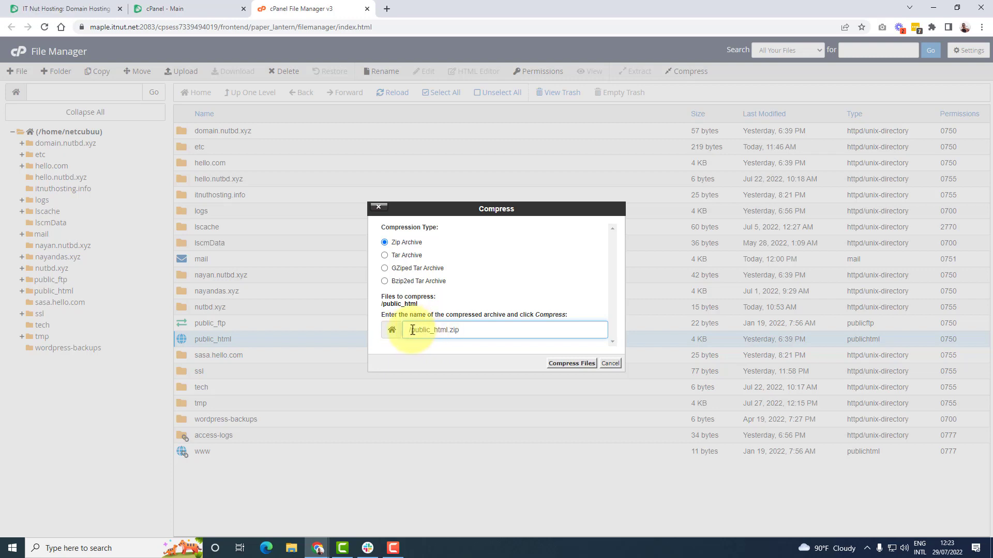
pyautogui.moveTo(412, 330); pyautogui.dragTo(466, 331)
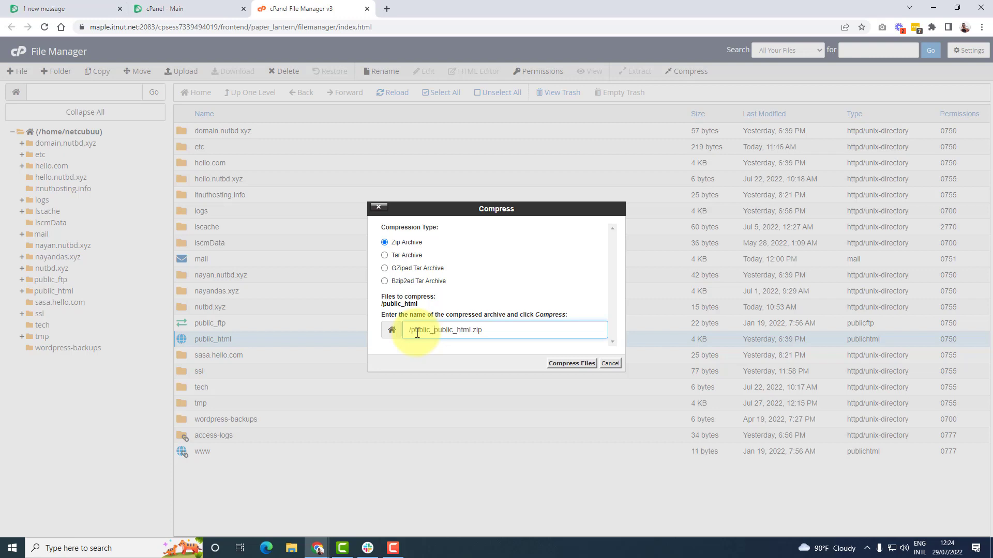
pyautogui.press('Tab')
pyautogui.click(433, 332)
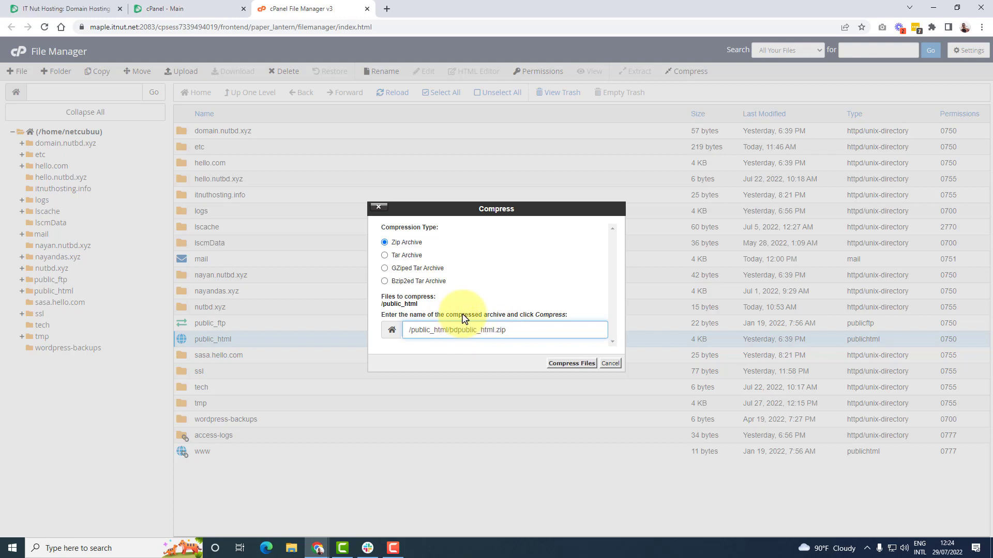
pyautogui.press('BackSpace')
pyautogui.press('BackSpace')
pyautogui.press('BackSpace')
pyautogui.press('BackSpace')
pyautogui.press('BackSpace')
pyautogui.press('BackSpace')
pyautogui.press('BackSpace')
pyautogui.press('BackSpace')
pyautogui.press('BackSpace')
pyautogui.press('BackSpace')
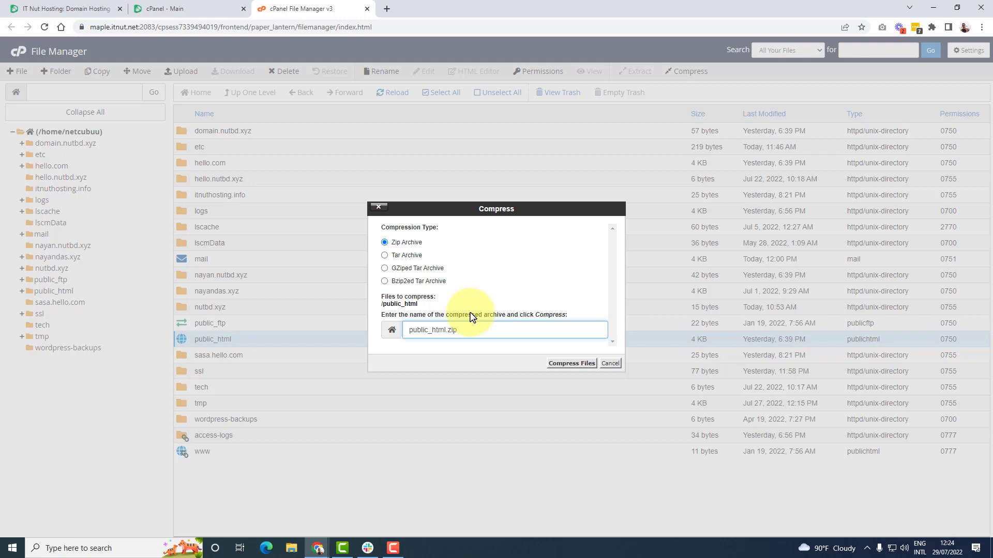
pyautogui.write('/')
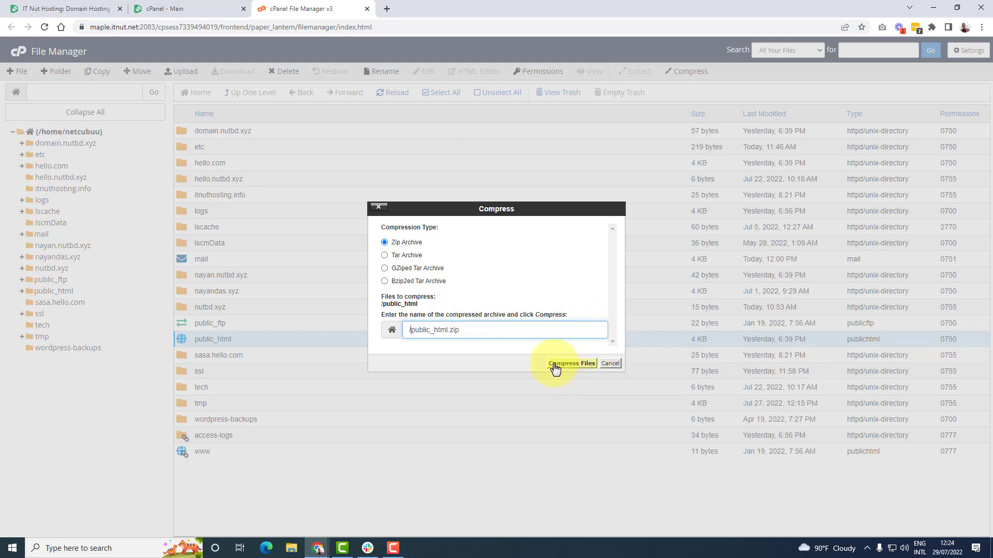
# Compress the public_html folder into the Zip archive /public_html.zip, review the compression results and close them.
pyautogui.click(577, 368)
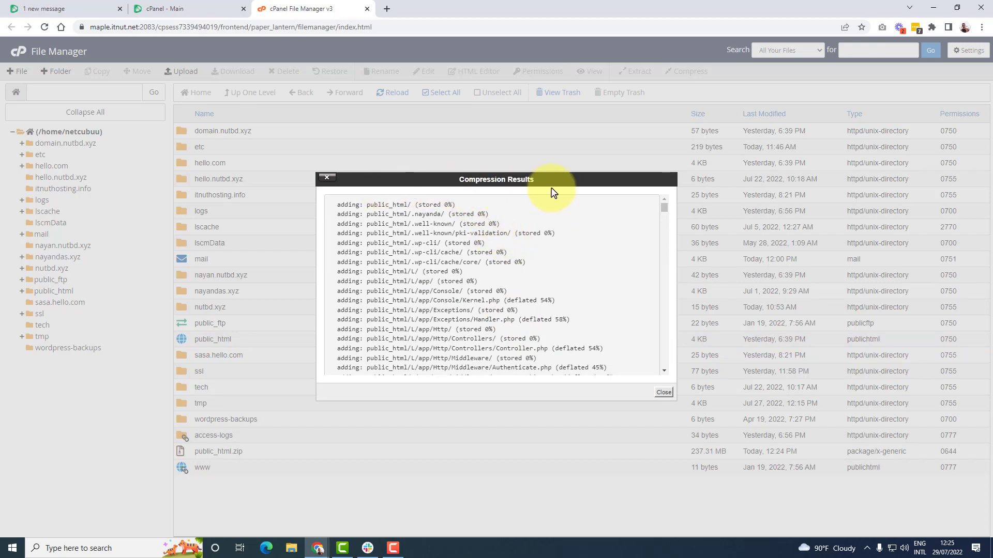
pyautogui.scroll(-10, 594, 323)
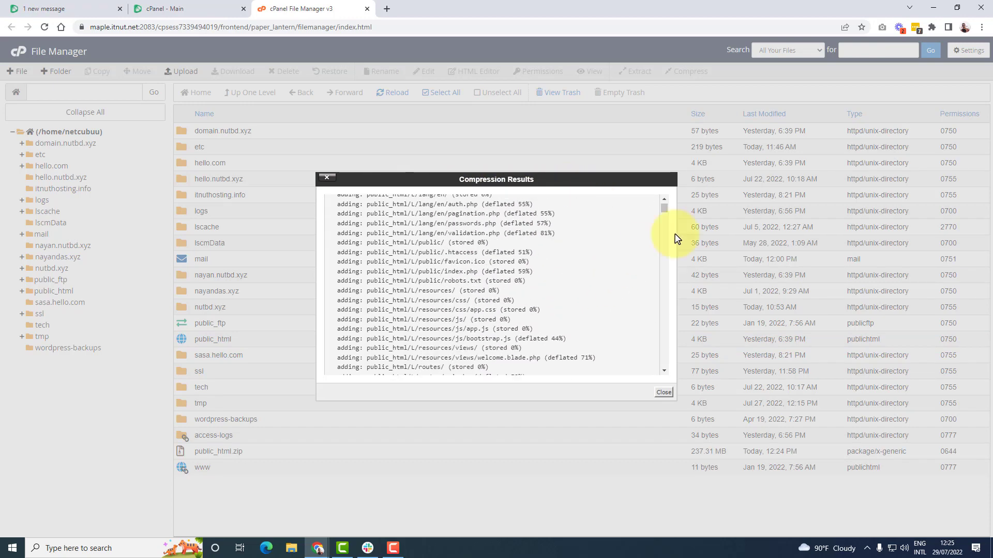
pyautogui.moveTo(666, 218); pyautogui.dragTo(664, 371)
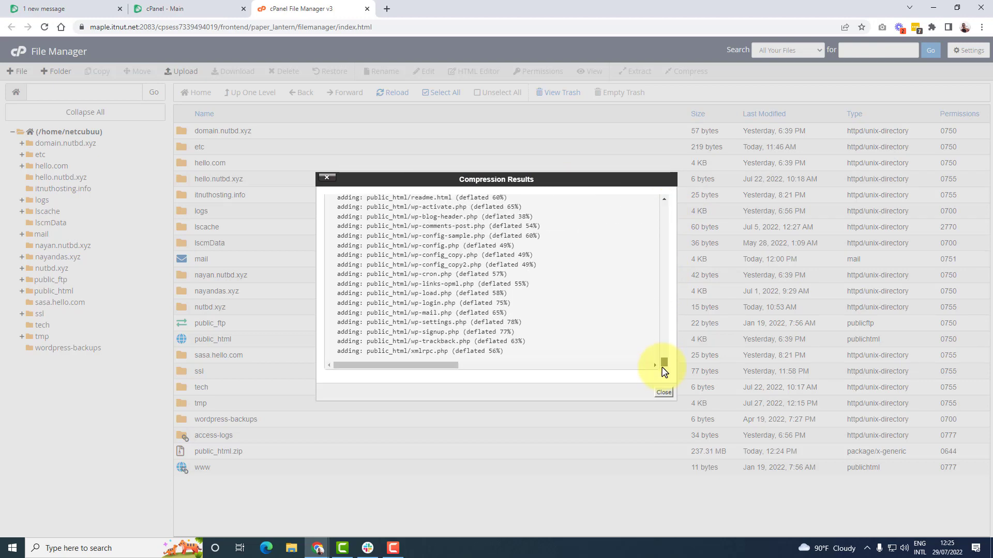
pyautogui.moveTo(404, 325); pyautogui.dragTo(580, 337)
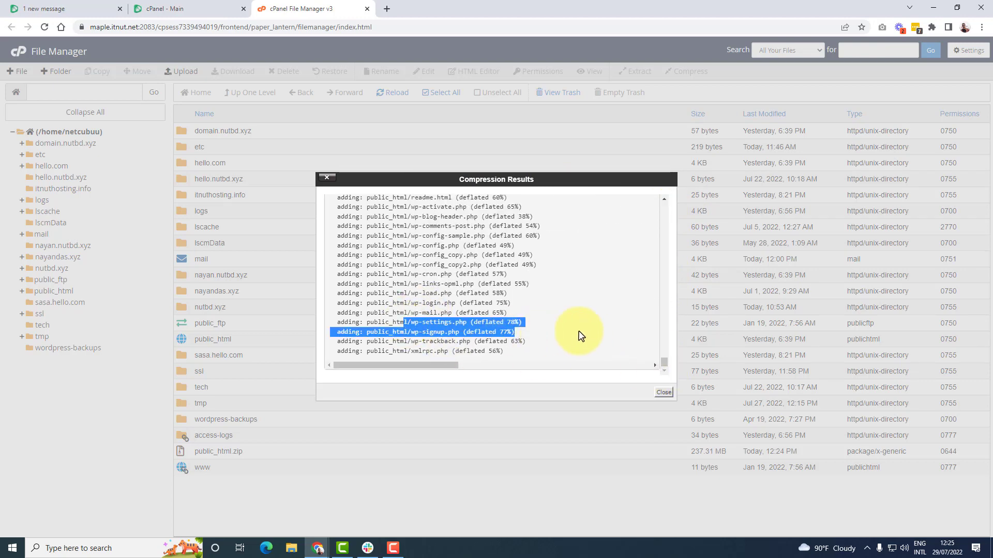
pyautogui.click(581, 337)
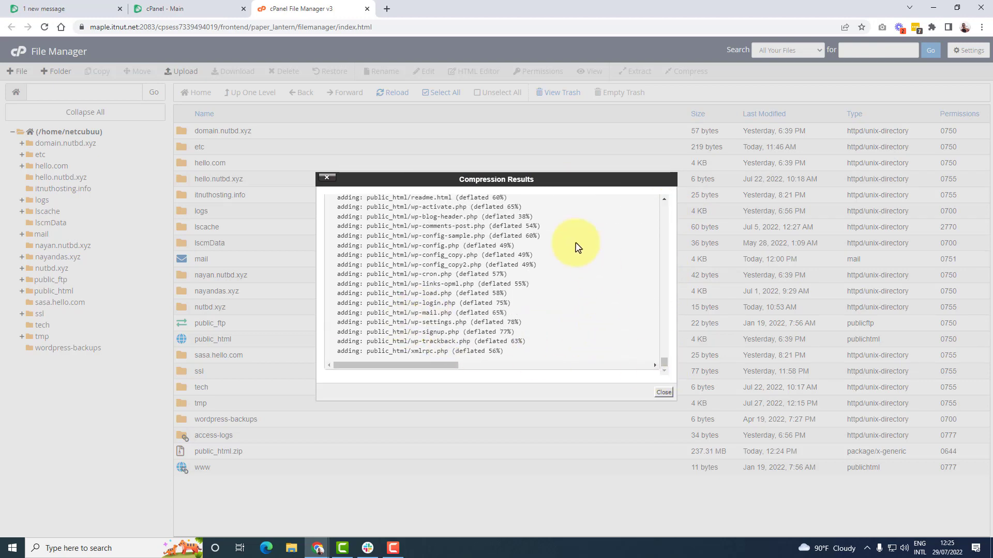
pyautogui.click(664, 392)
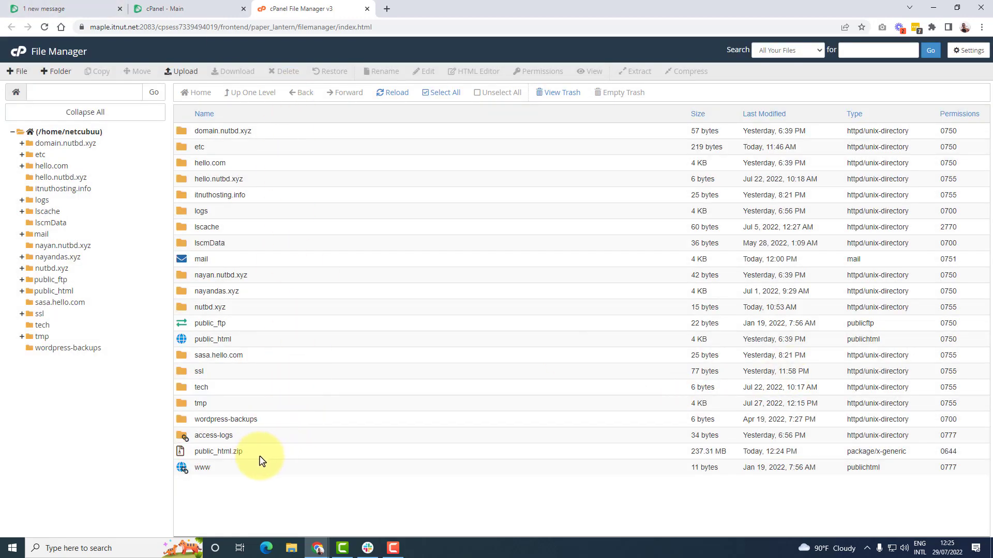
# Download the public_html.zip archive to the computer.
pyautogui.click(296, 455)
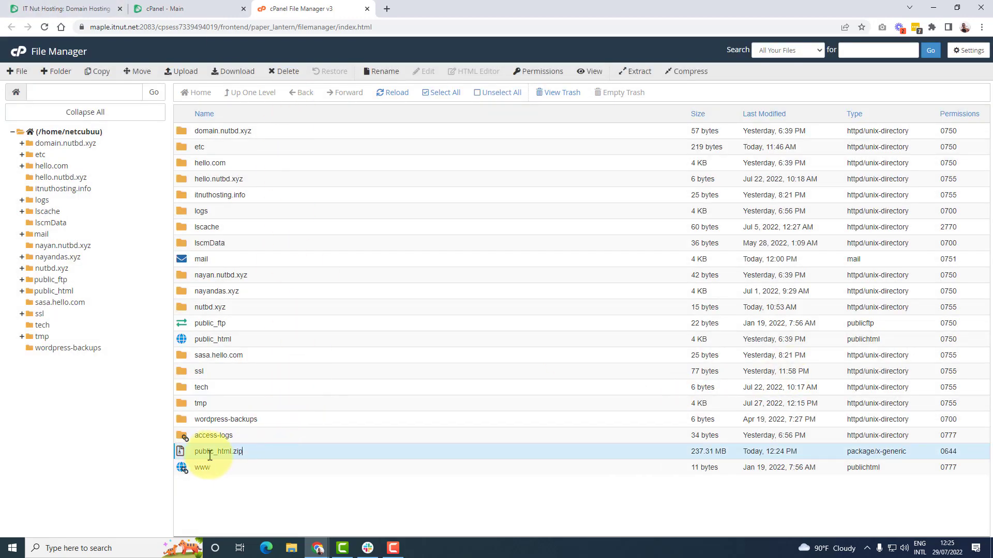
pyautogui.click(237, 457)
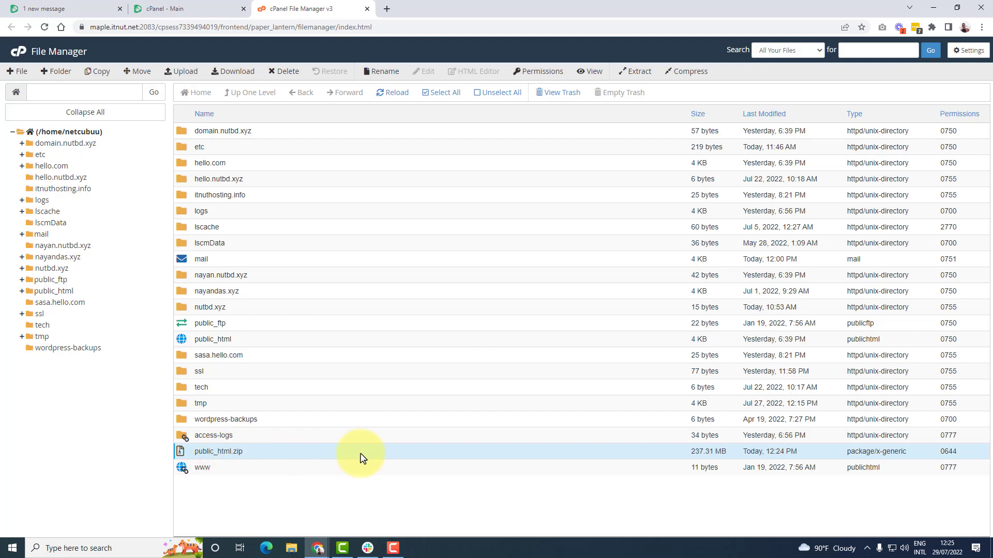
pyautogui.click(239, 73)
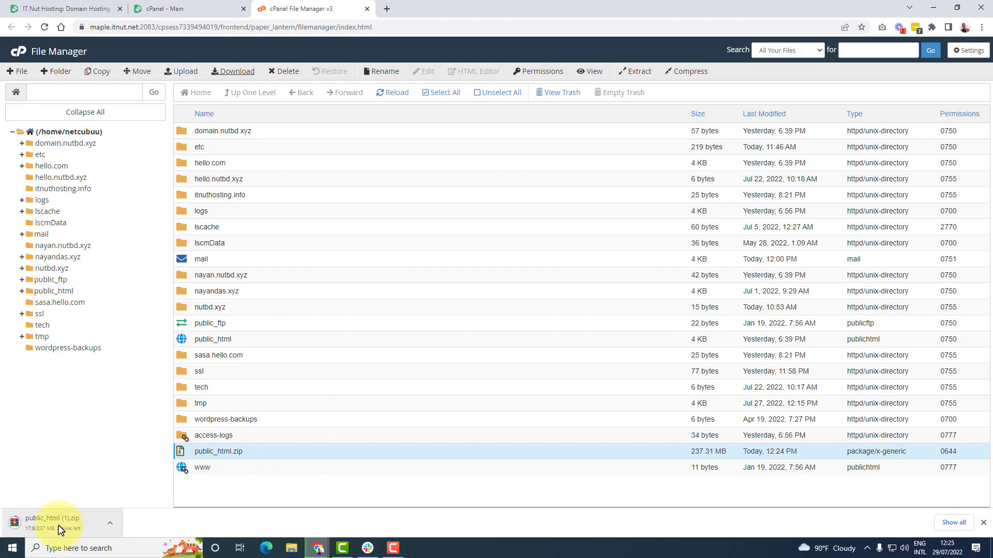
# Show the downloading archive in the Downloads folder and close the folder window.
pyautogui.rightClick(61, 526)
pyautogui.click(87, 501)
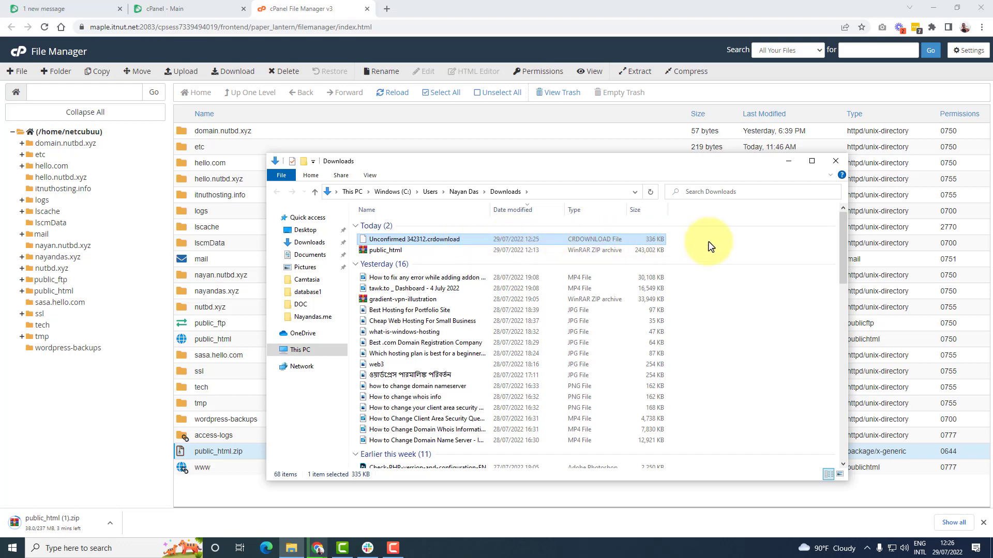
pyautogui.click(835, 161)
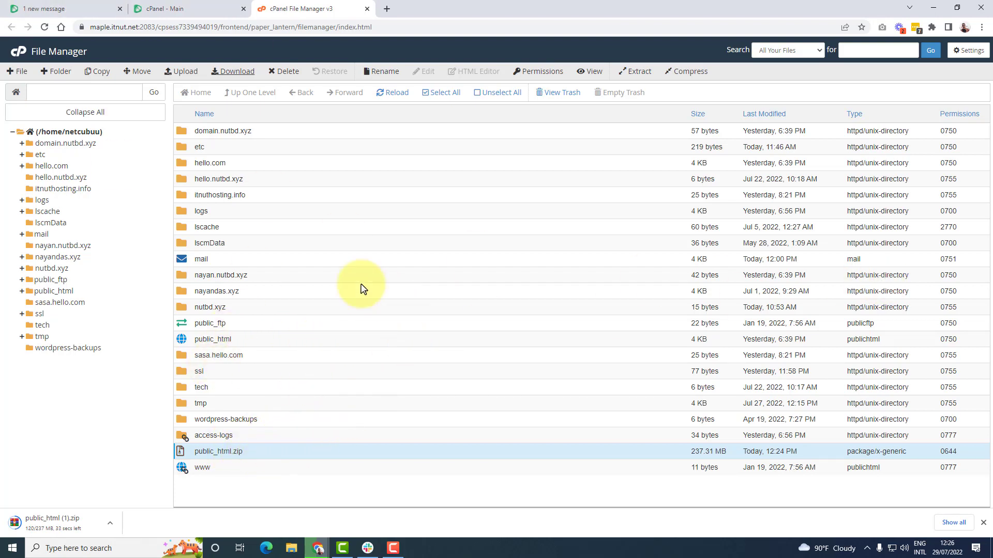
# View wp-config.php in the public_html folder to identify the site's DB_NAME database, and close the file view.
pyautogui.doubleClick(275, 341)
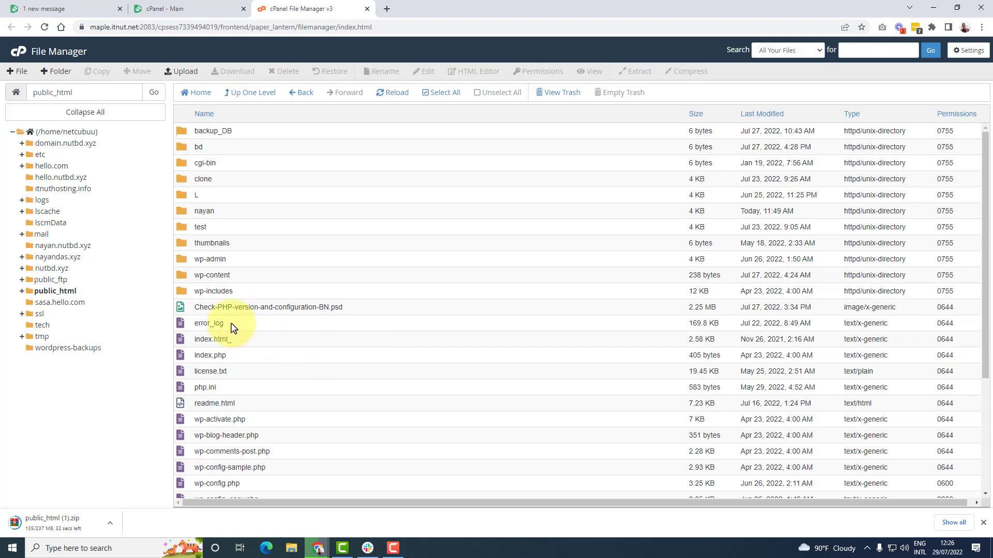
pyautogui.scroll(-1, 255, 440)
pyautogui.click(264, 438)
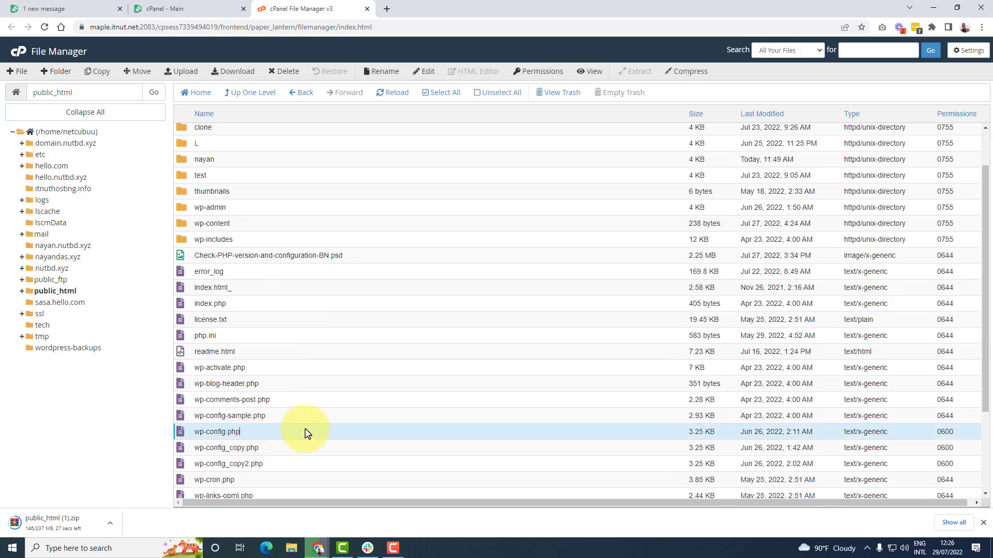
pyautogui.rightClick(306, 432)
pyautogui.click(331, 386)
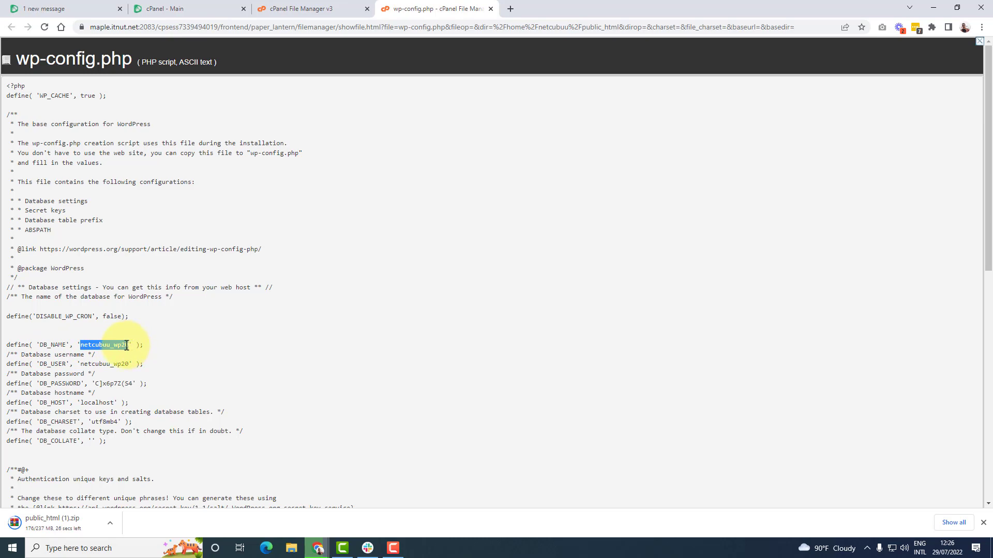
pyautogui.middleClick(443, 8)
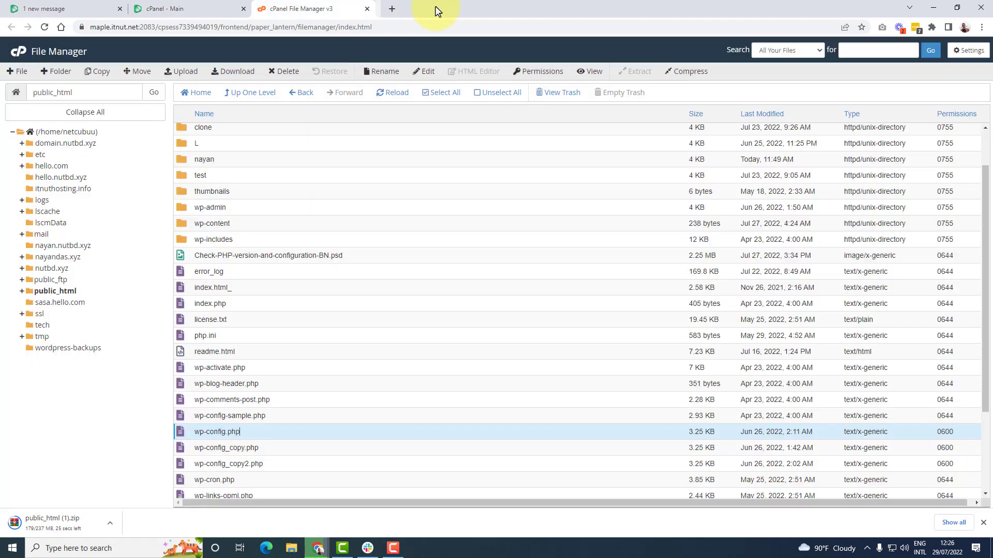
# On the cPanel main page, search the functions for "php" and clear the search.
pyautogui.click(192, 8)
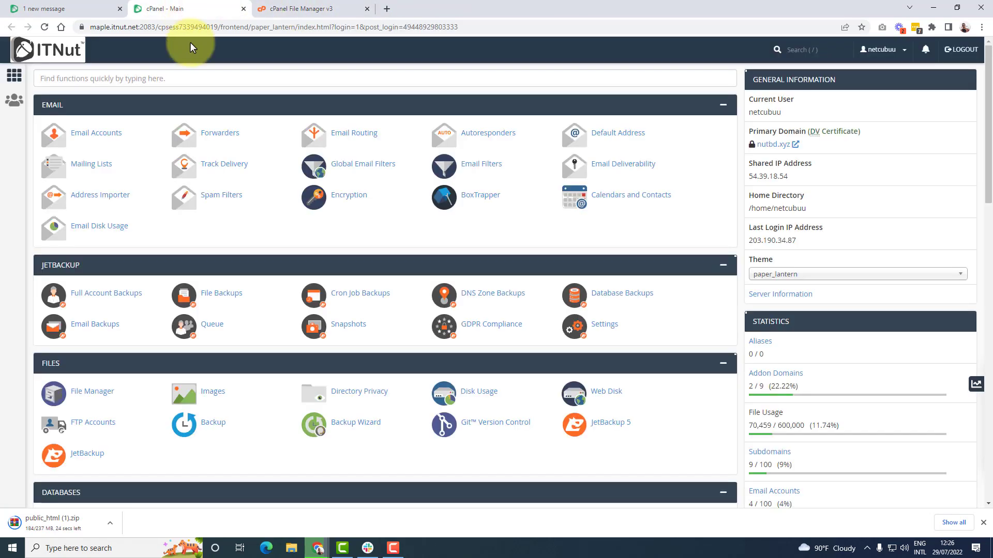
pyautogui.click(158, 79)
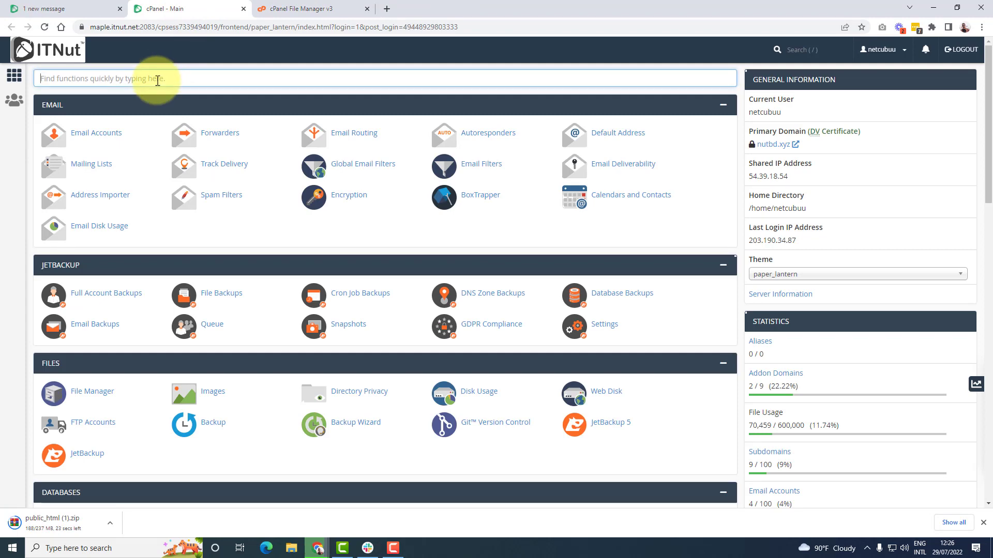
pyautogui.write('php')
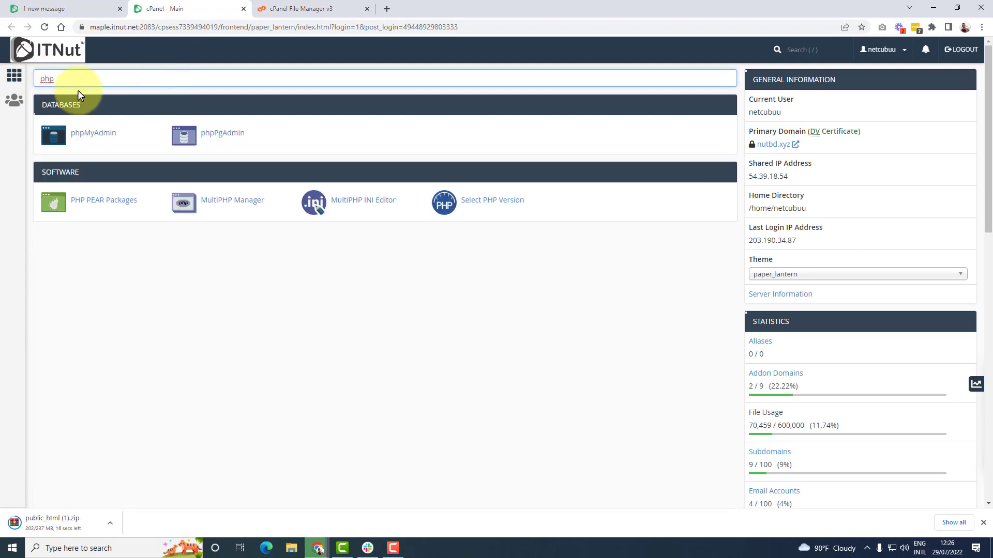
pyautogui.press('BackSpace')
pyautogui.press('BackSpace')
pyautogui.press('BackSpace')
# Open phpMyAdmin from the Databases section of cPanel.
pyautogui.scroll(-1, 218, 325)
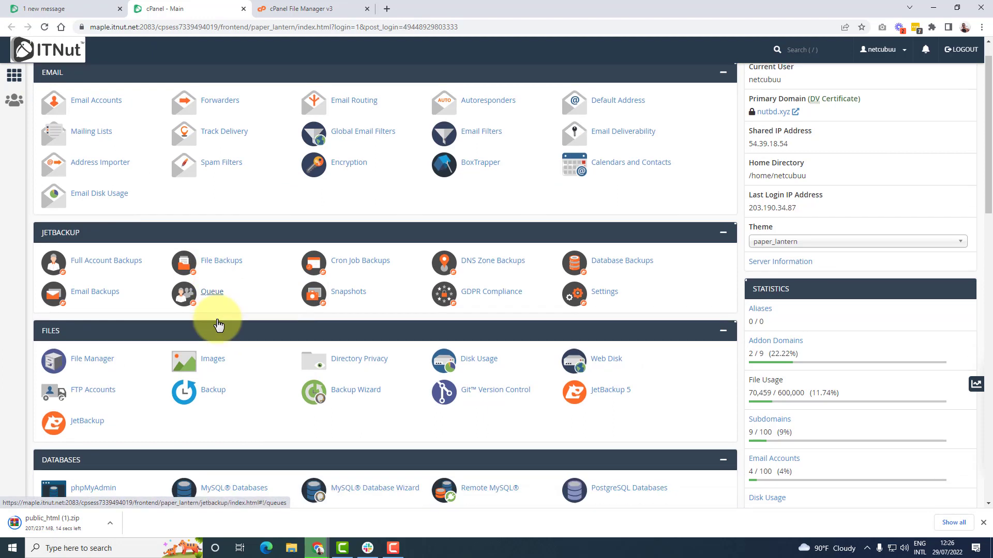
pyautogui.scroll(-3, 219, 325)
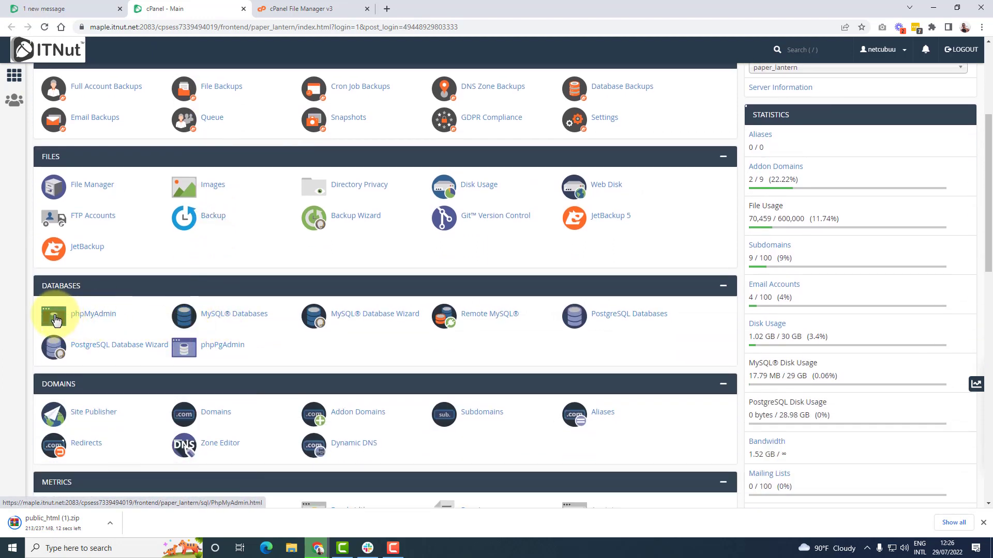
pyautogui.click(55, 319)
pyautogui.scroll(-1, 312, 227)
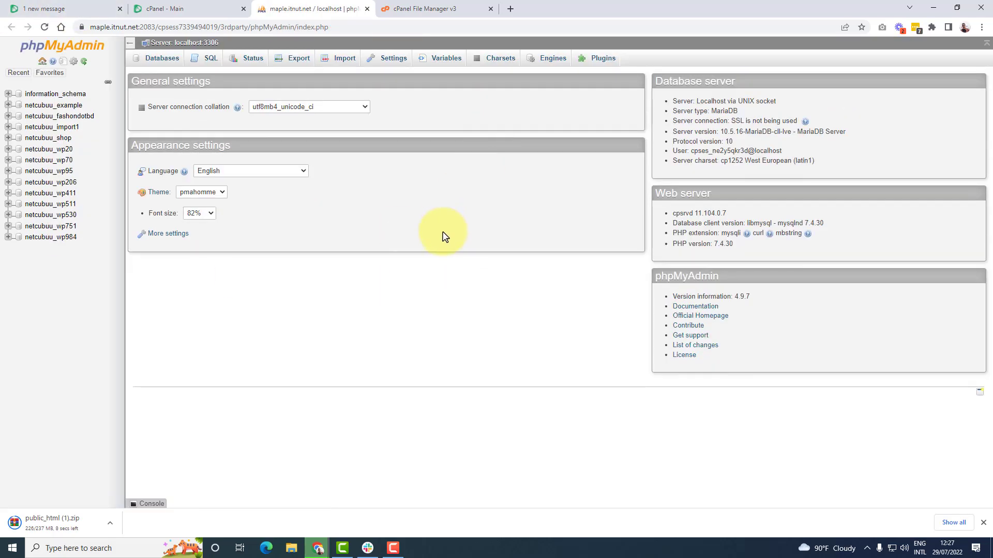
# Find the netcubuu_wp20 database on the page, open it and review its list of tables.
pyautogui.hotkey('ctrl', 'f')
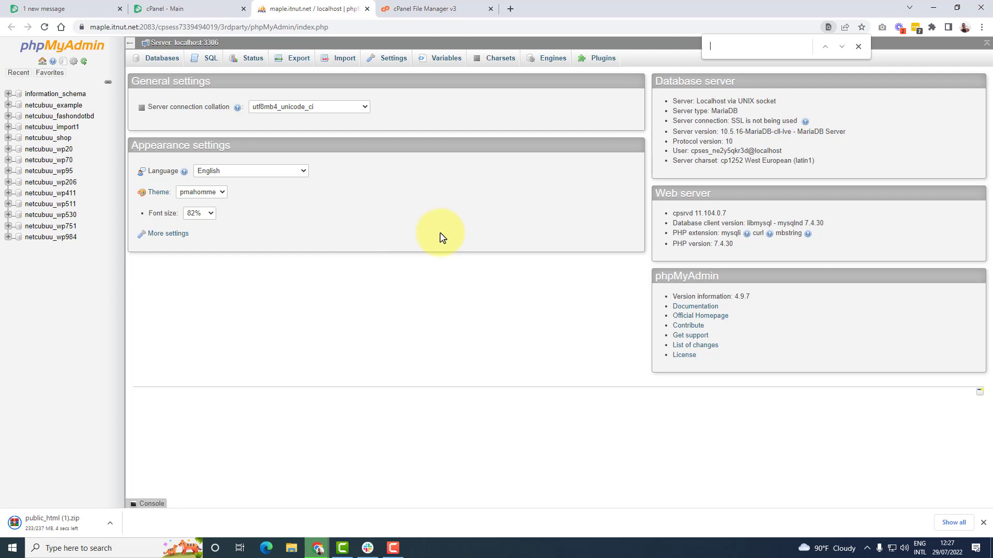
pyautogui.write('netcubuu_wp20')
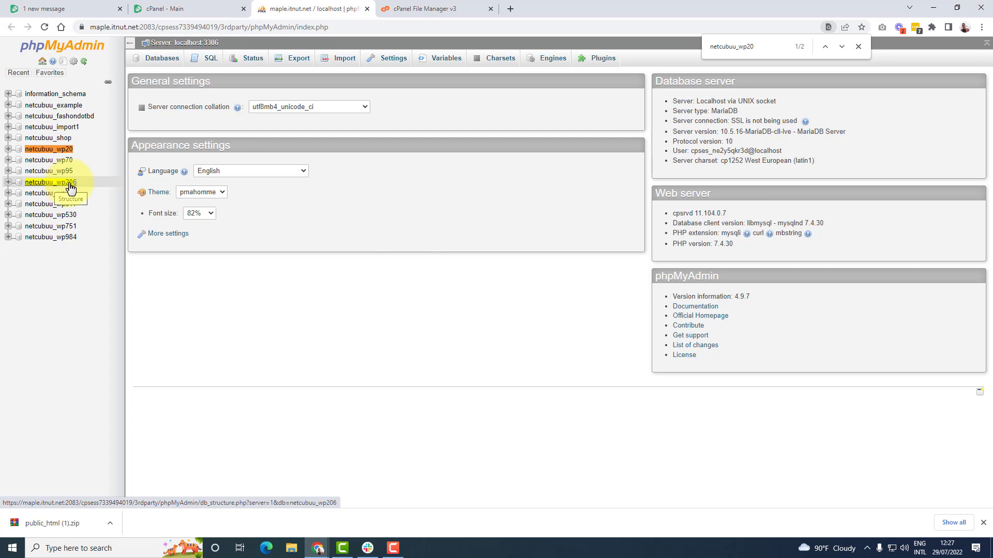
pyautogui.click(49, 150)
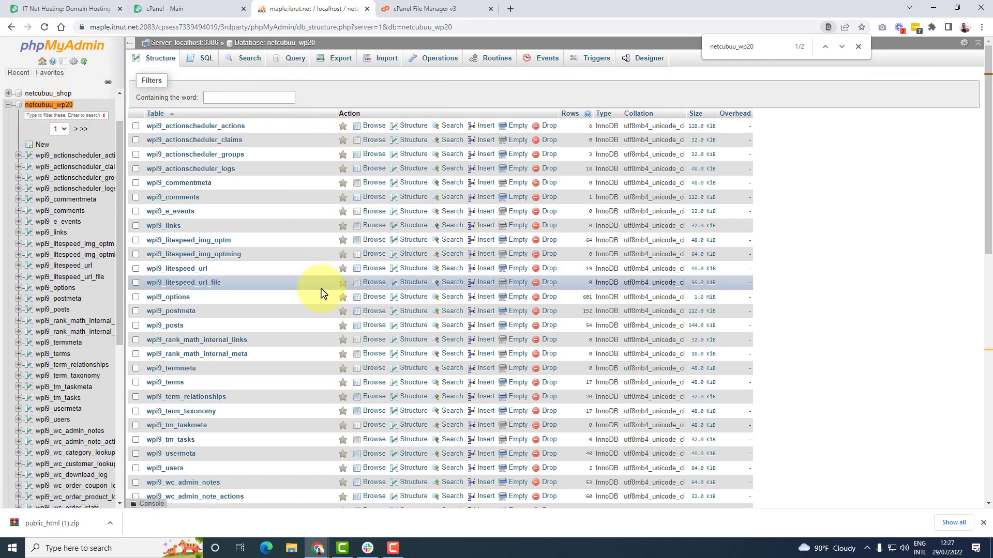
pyautogui.scroll(-5, 328, 362)
pyautogui.scroll(-5, 333, 367)
pyautogui.scroll(20, 332, 359)
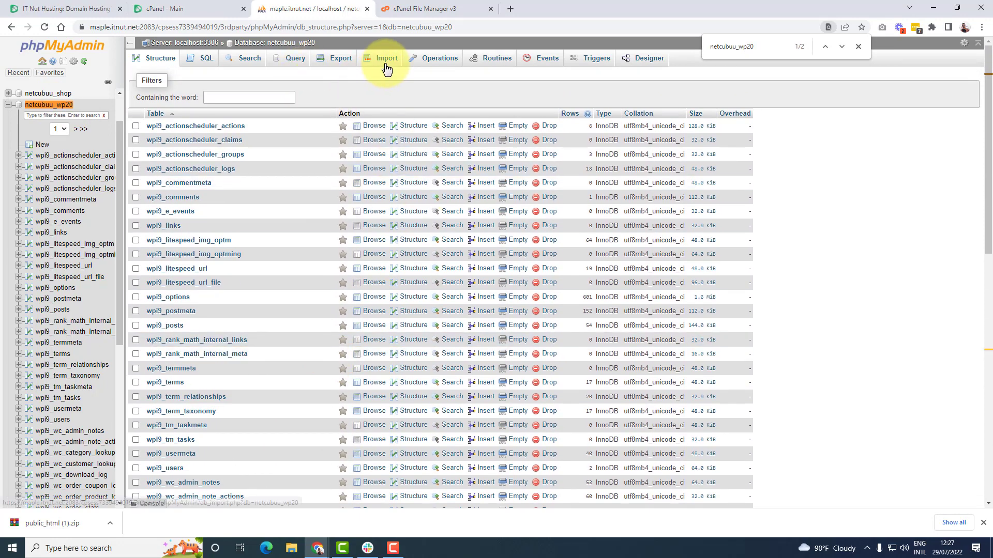
# Export the netcubuu_wp20 database with the Quick method in SQL format.
pyautogui.click(341, 61)
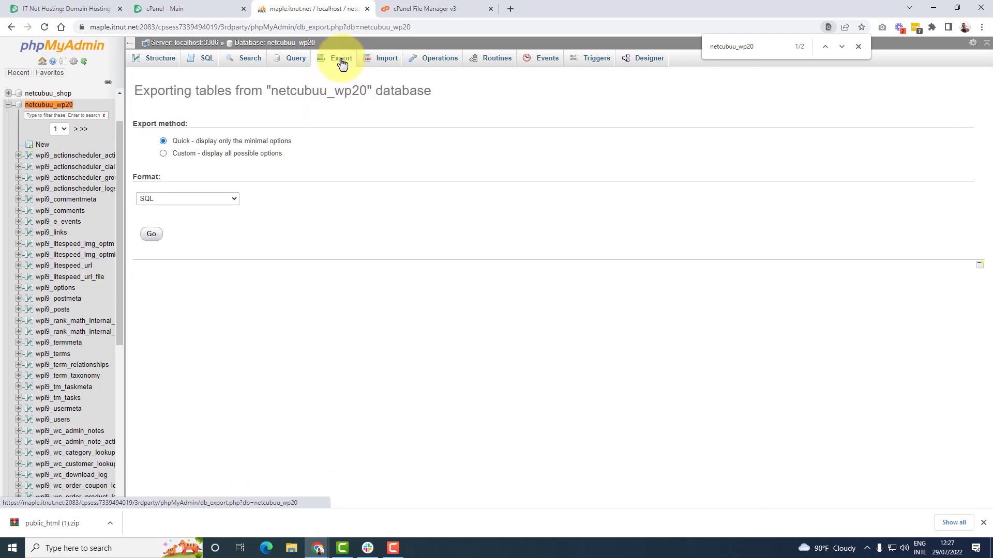
pyautogui.click(234, 203)
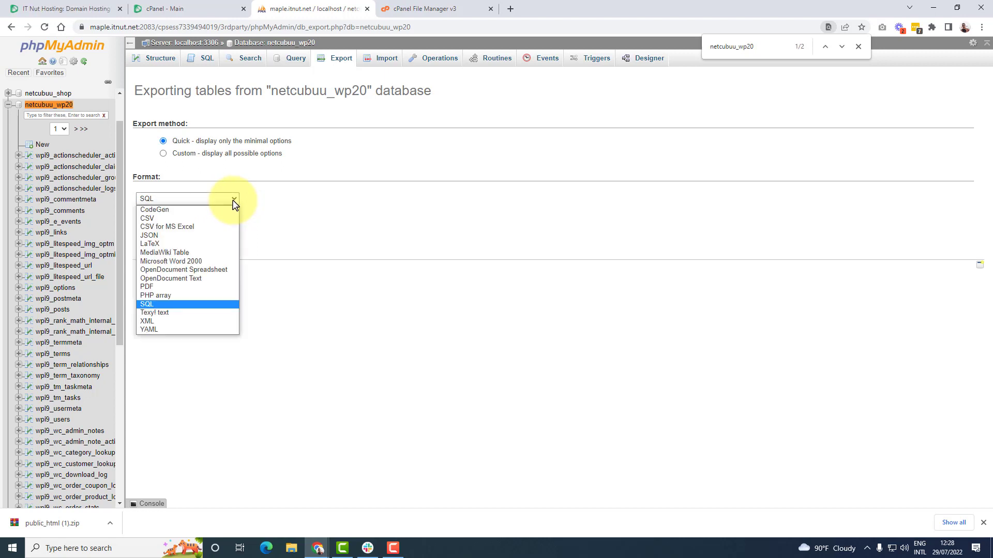
pyautogui.click(155, 304)
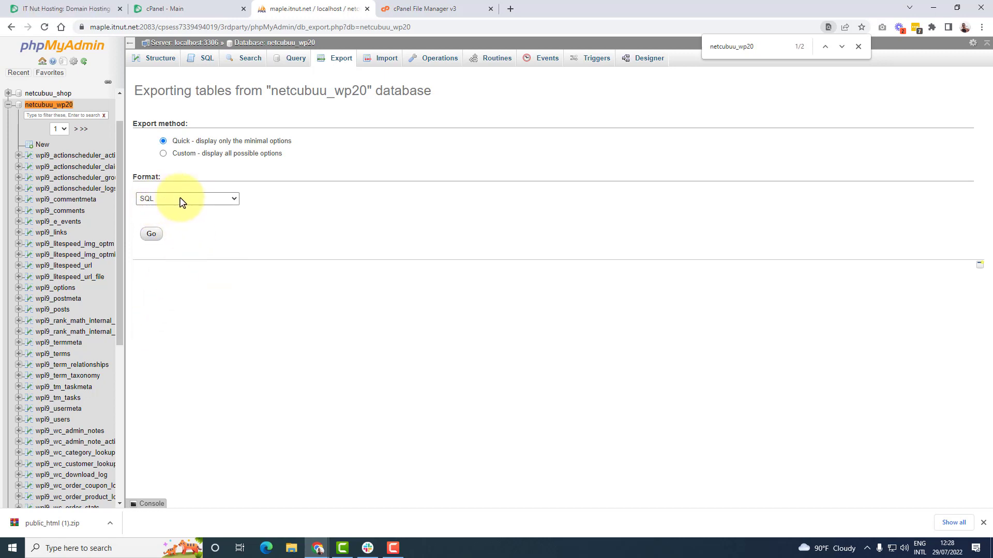
pyautogui.click(150, 235)
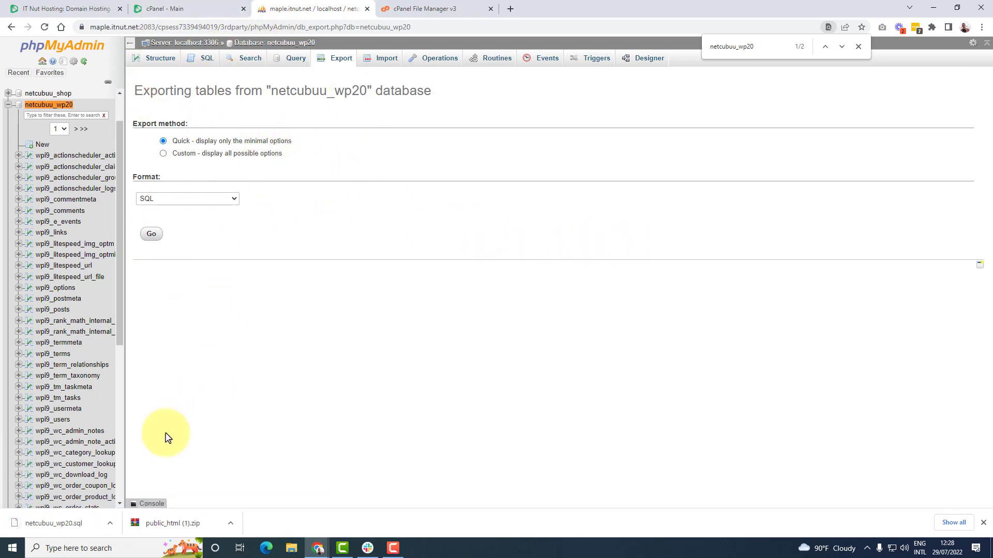
# Show the exported netcubuu_wp20.sql file in the Downloads folder and close the folder window.
pyautogui.rightClick(52, 533)
pyautogui.click(77, 500)
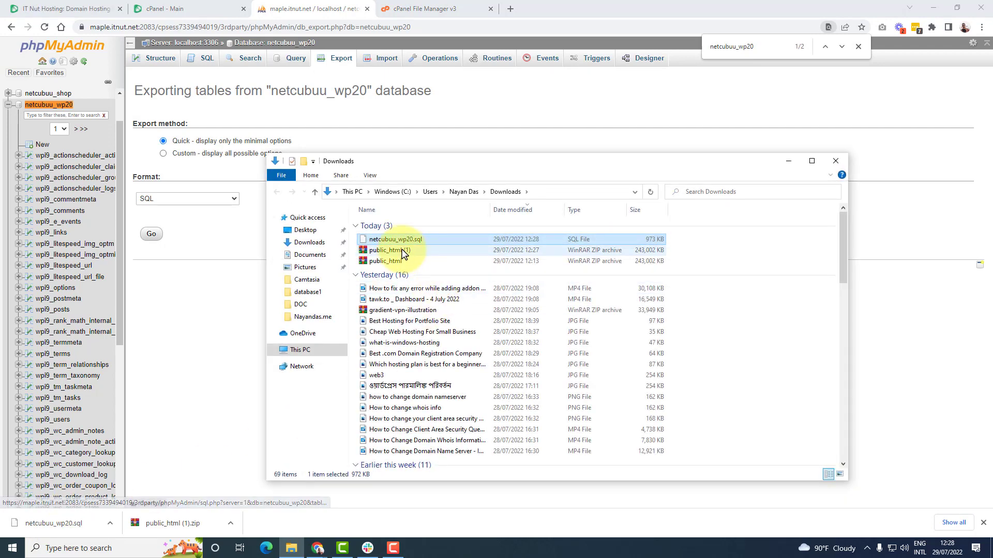
pyautogui.click(835, 160)
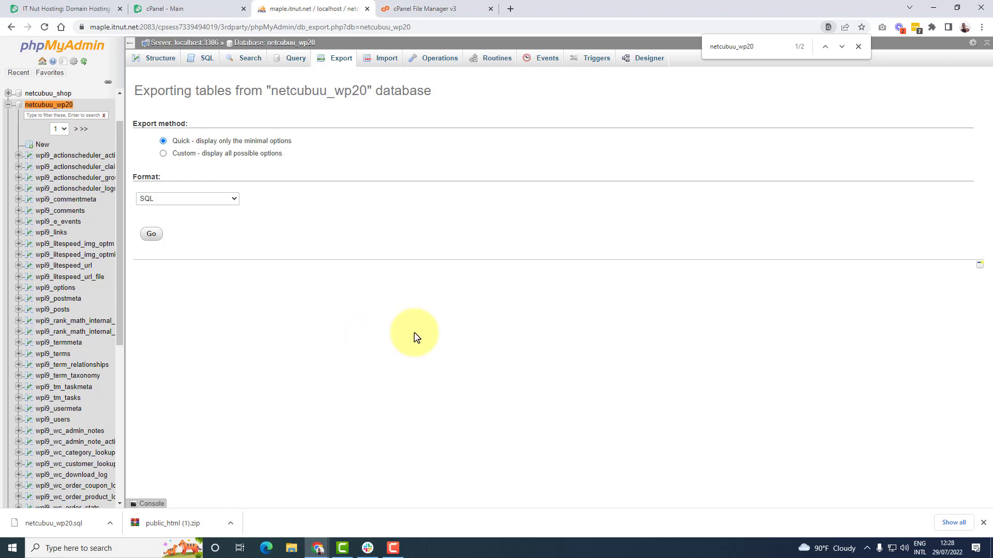
# Close phpMyAdmin and go up from public_html to the home directory in File Manager.
pyautogui.middleClick(319, 10)
pyautogui.click(312, 11)
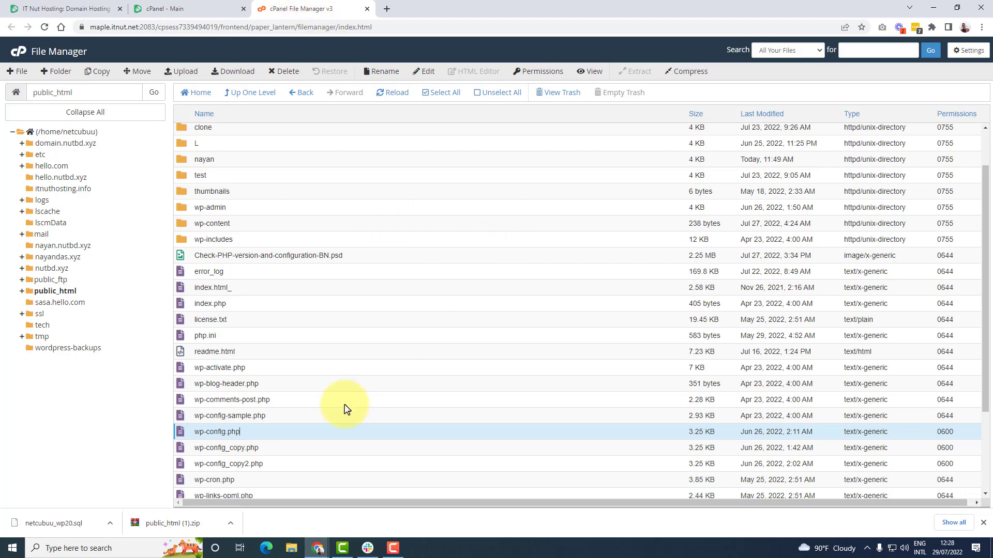
pyautogui.scroll(-3, 344, 408)
pyautogui.scroll(5, 331, 377)
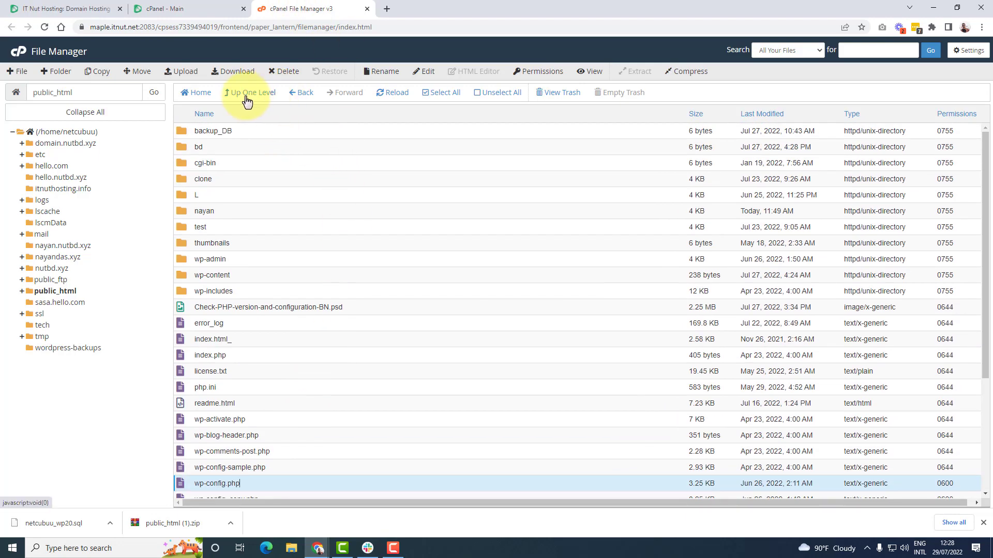
pyautogui.click(246, 98)
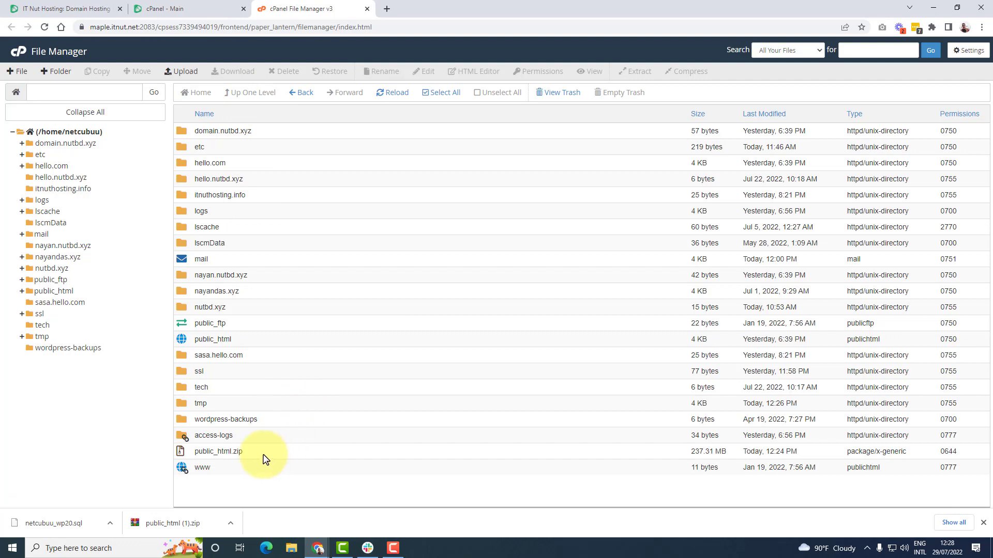
# Permanently delete public_html.zip from the home directory, skipping the trash.
pyautogui.click(263, 455)
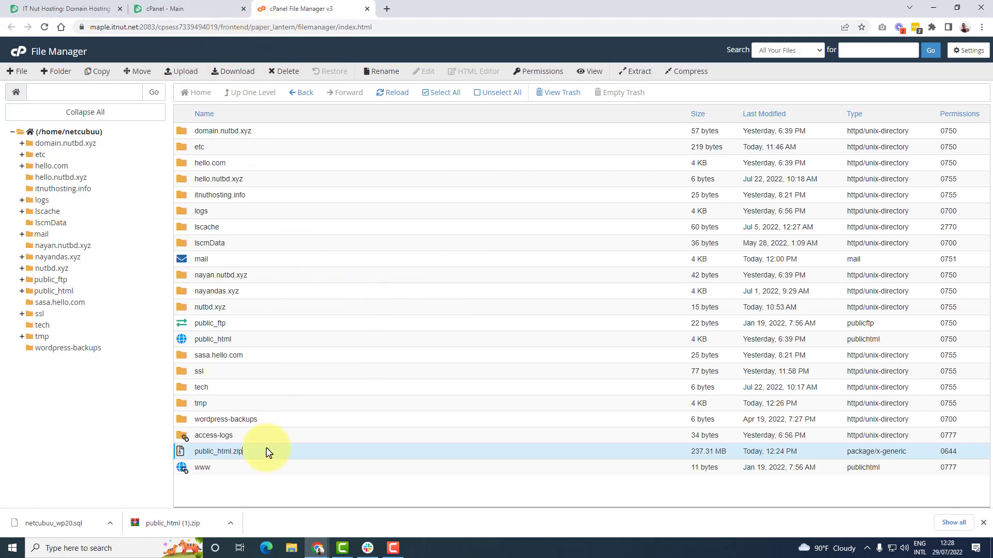
pyautogui.click(283, 71)
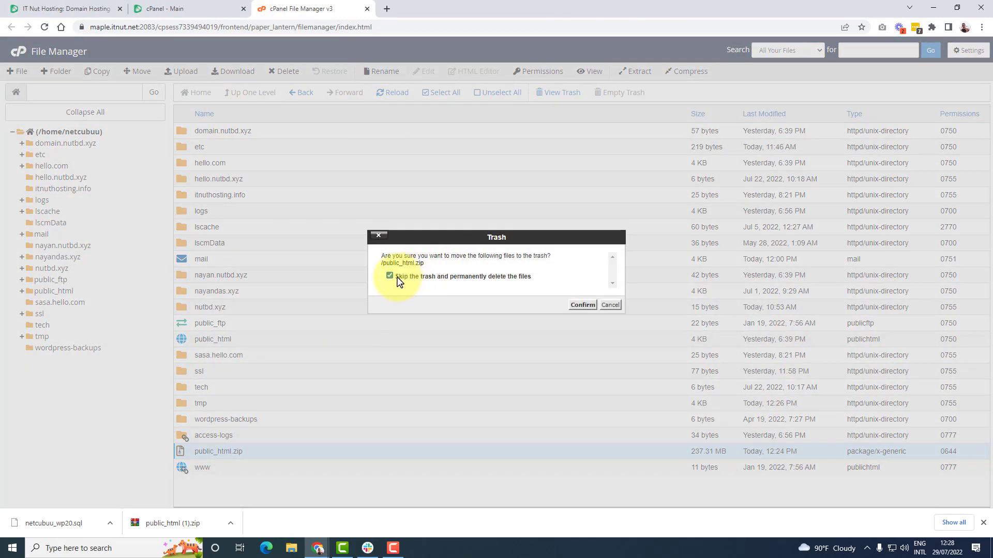
pyautogui.click(582, 305)
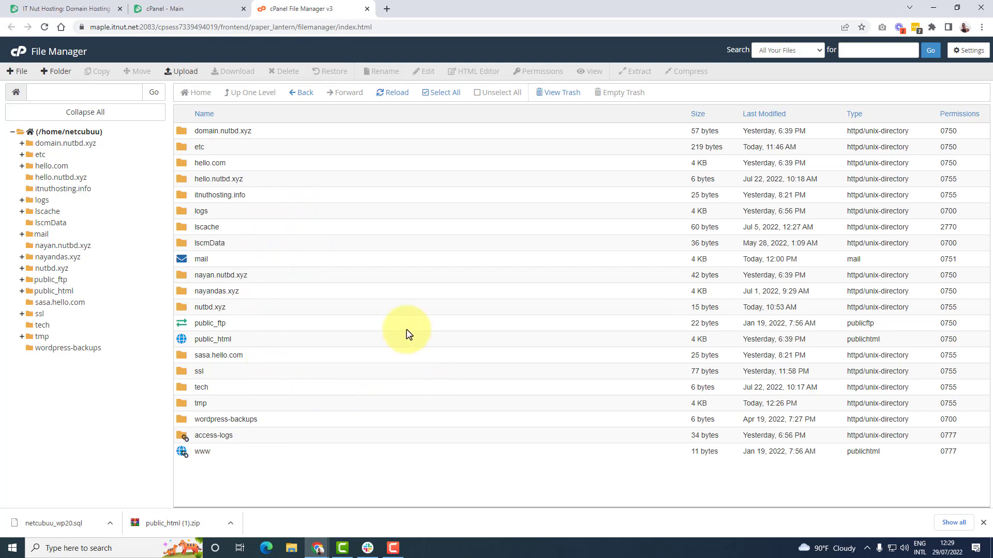
# View the contents of the public_html folder and close File Manager.
pyautogui.doubleClick(262, 342)
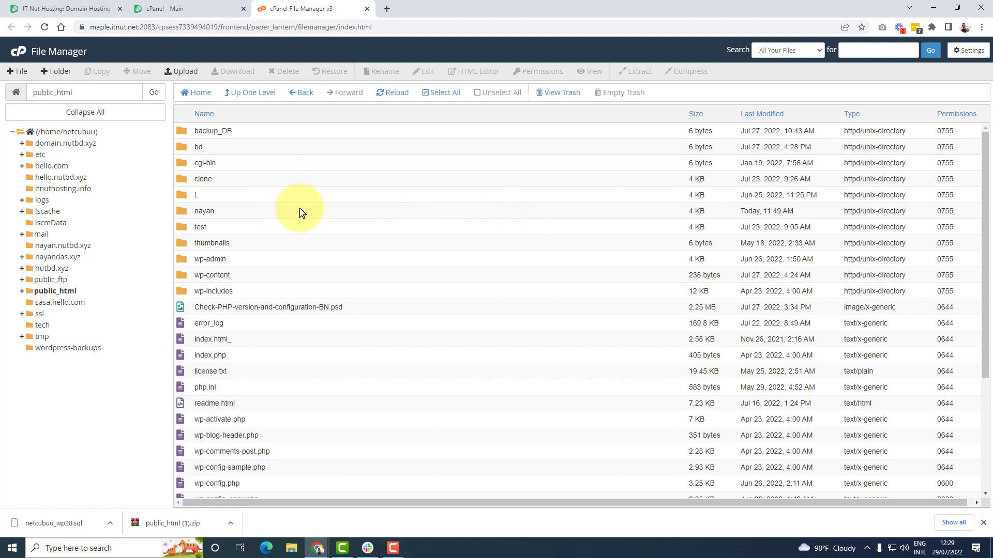
pyautogui.middleClick(292, 11)
pyautogui.scroll(4, 22, 97)
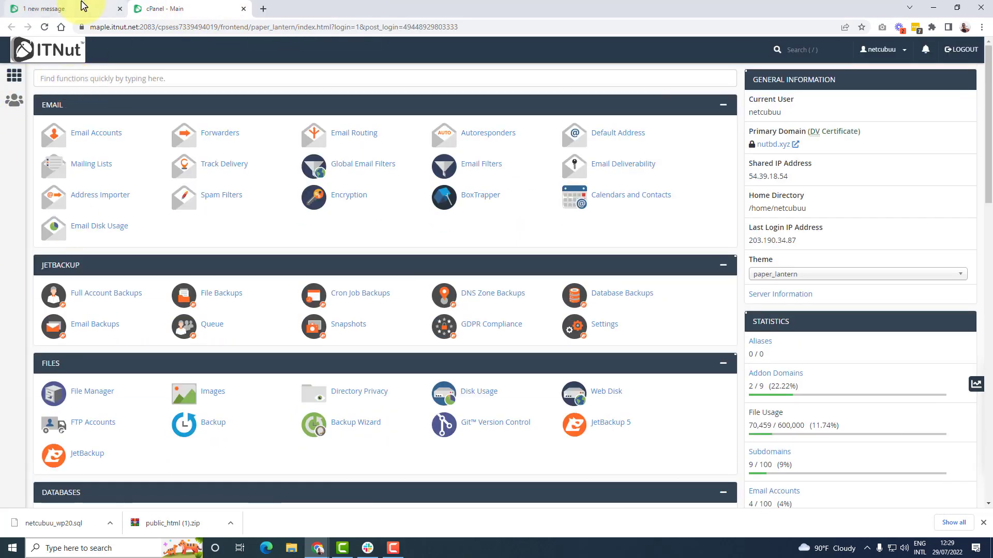
# View the ITNut hosting website's home page and return to the cPanel main page.
pyautogui.click(63, 7)
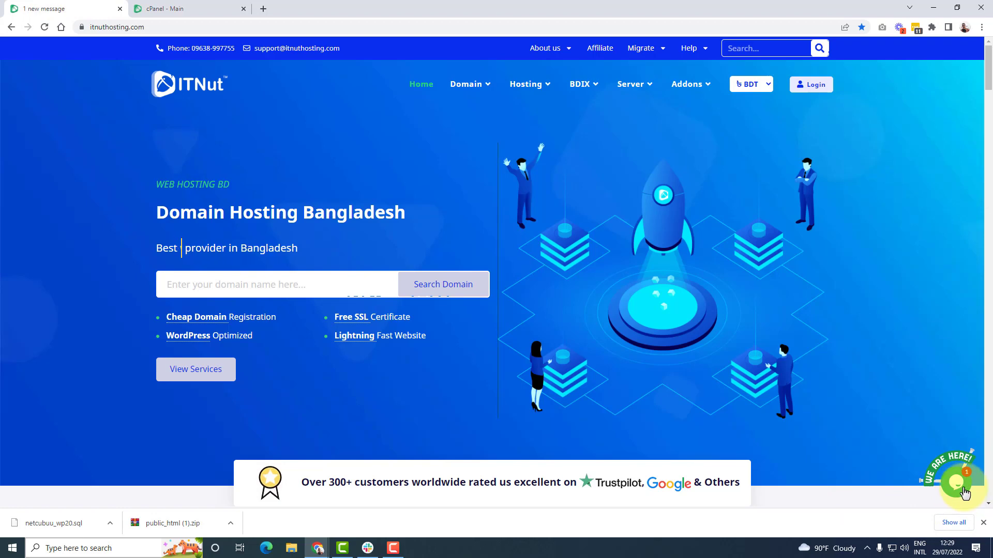
pyautogui.click(178, 10)
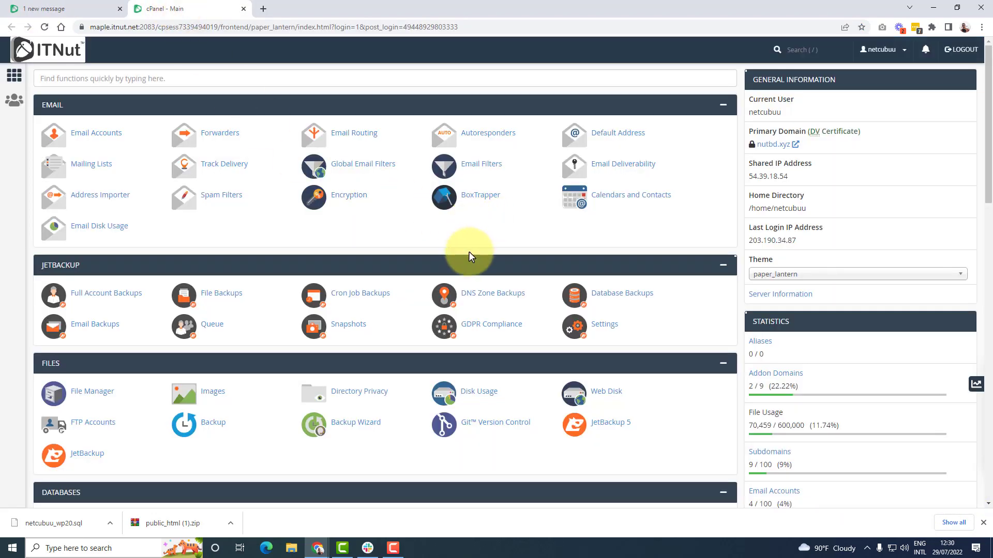